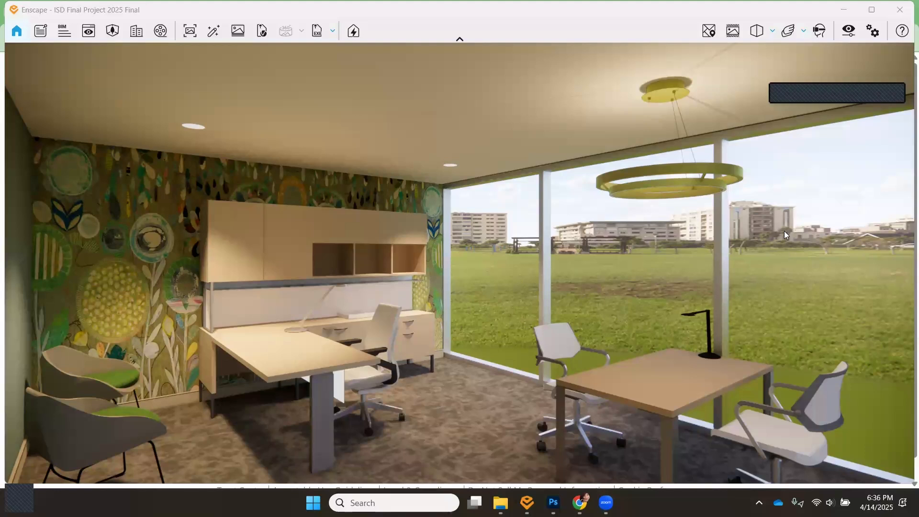
- Turn on the white background for the sky in the visual settings of the office render
click(846, 30)
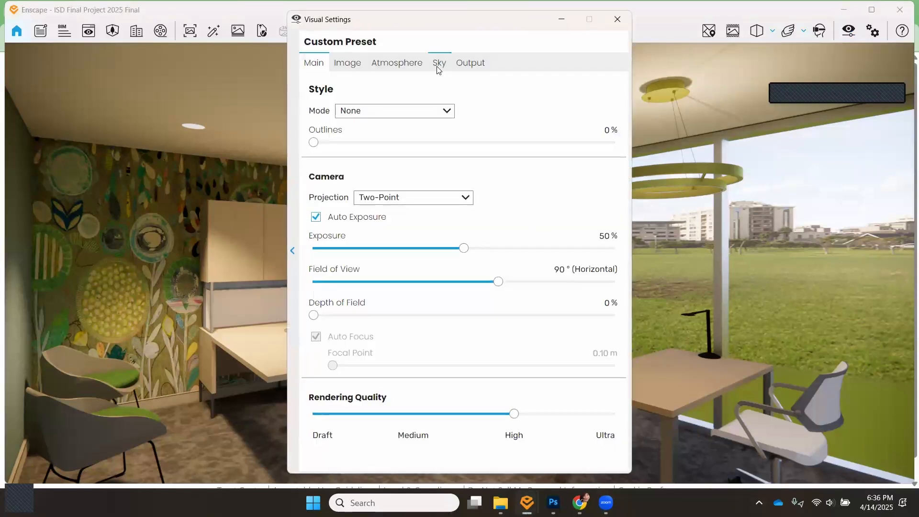
click(439, 67)
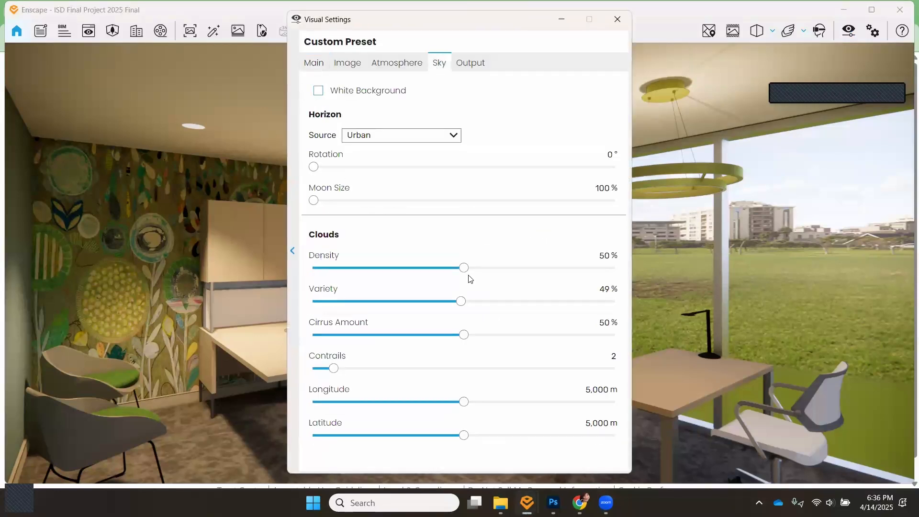
click(319, 91)
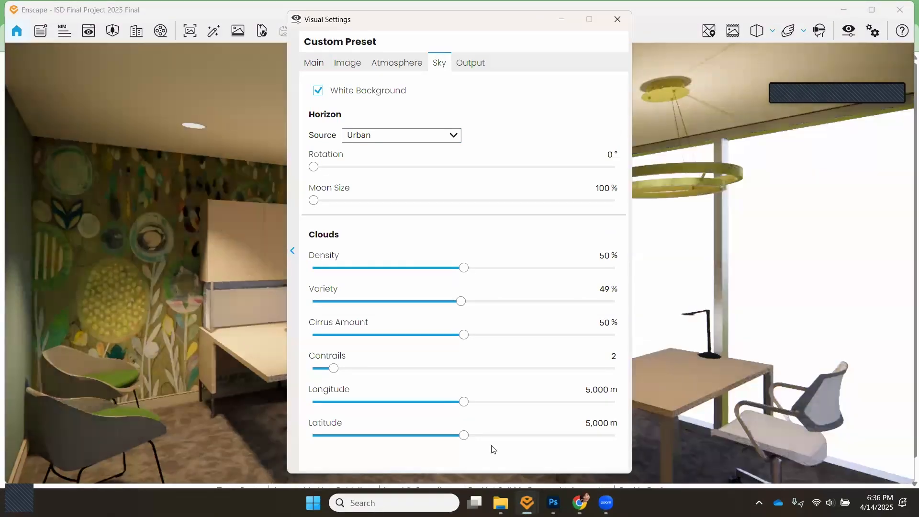
click(617, 19)
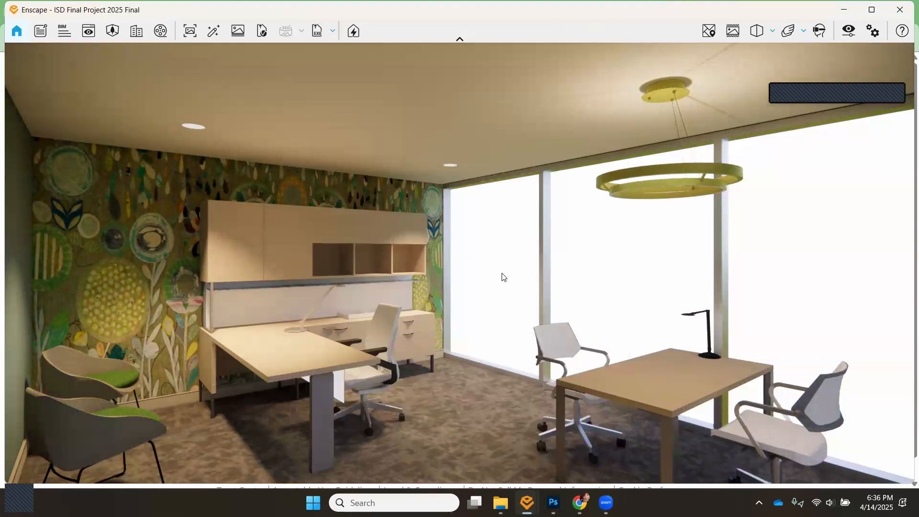
- Export a screenshot of the office view as a JPEG image named "Office PS Test" in the Tech 2 2025 folder
click(189, 34)
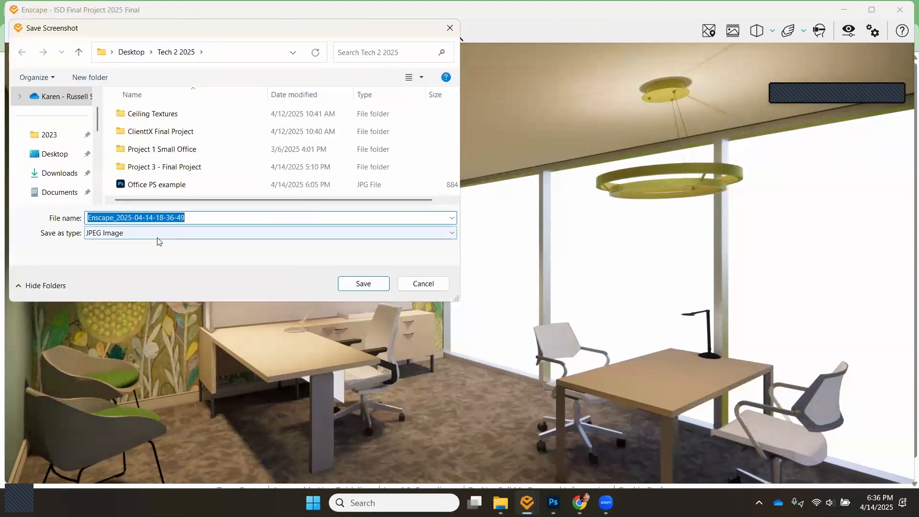
click(157, 233)
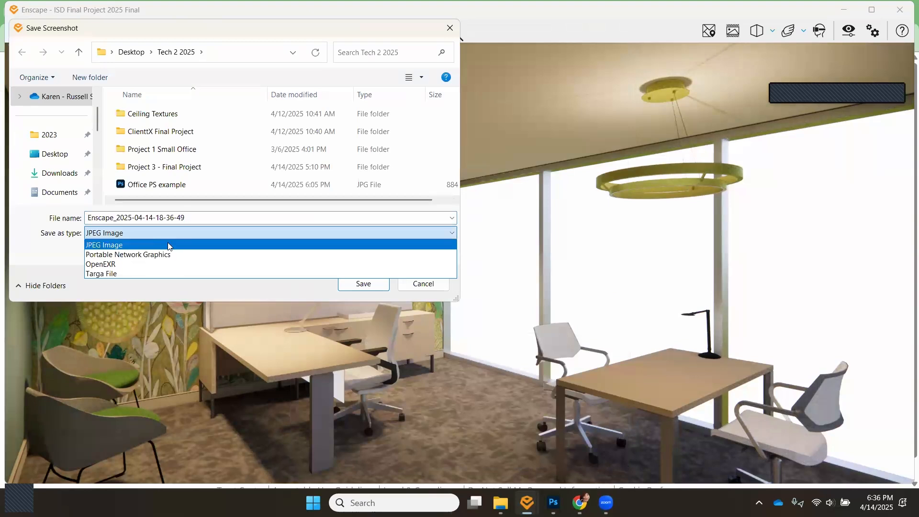
click(170, 246)
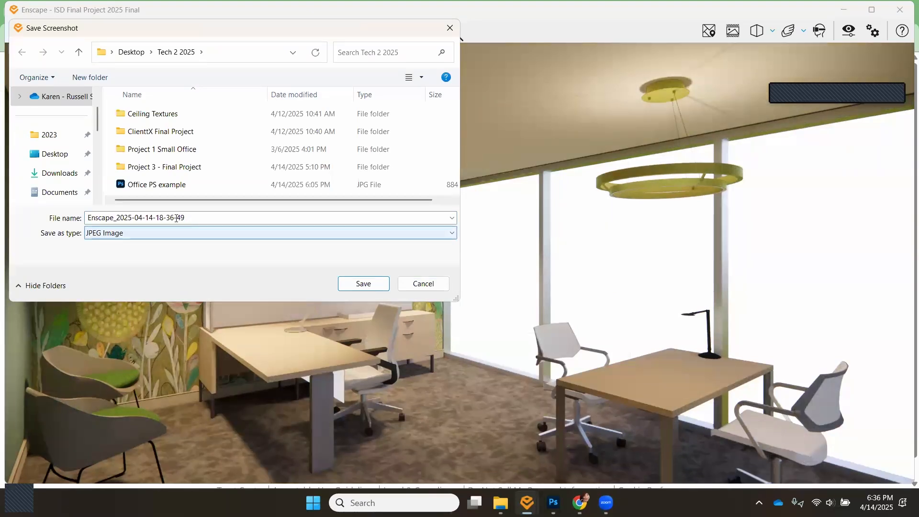
double_click(101, 219)
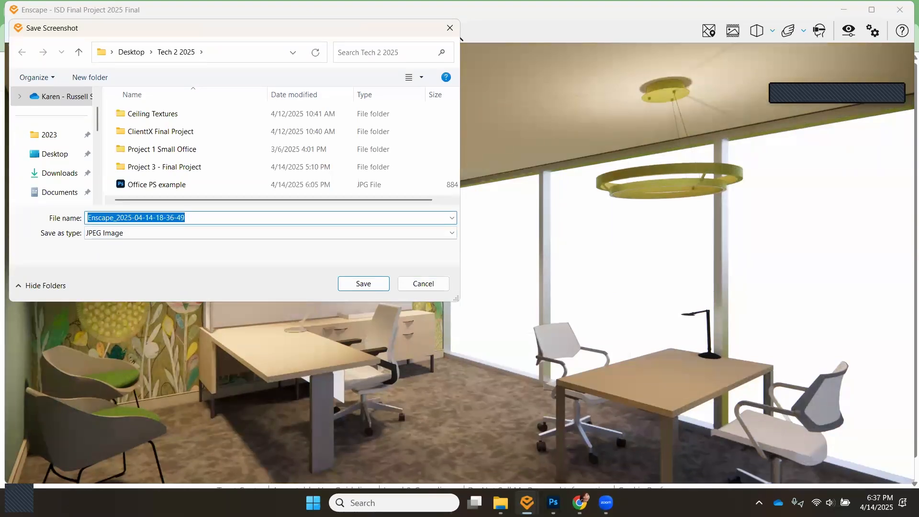
text(Office T)
text(es)
key(BackSpace)
key(BackSpace)
key(BackSpace)
key(BackSpace)
text(PS Test)
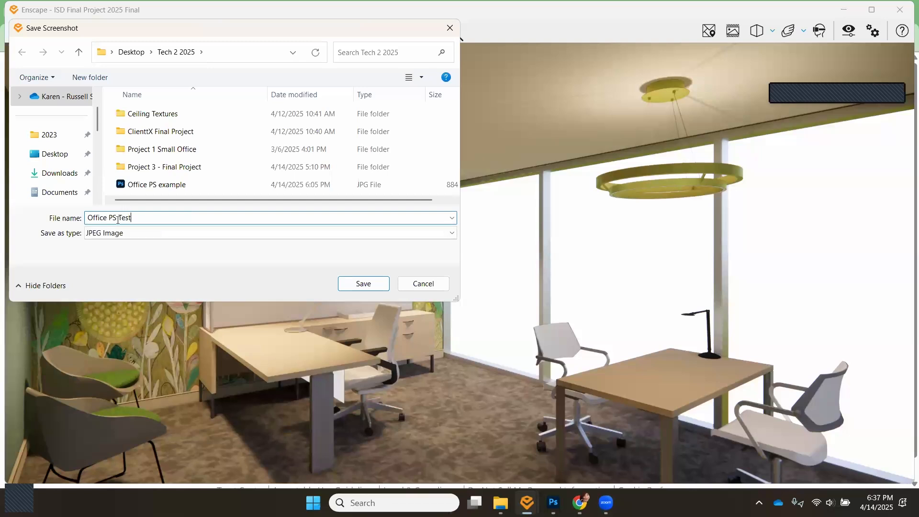
click(373, 284)
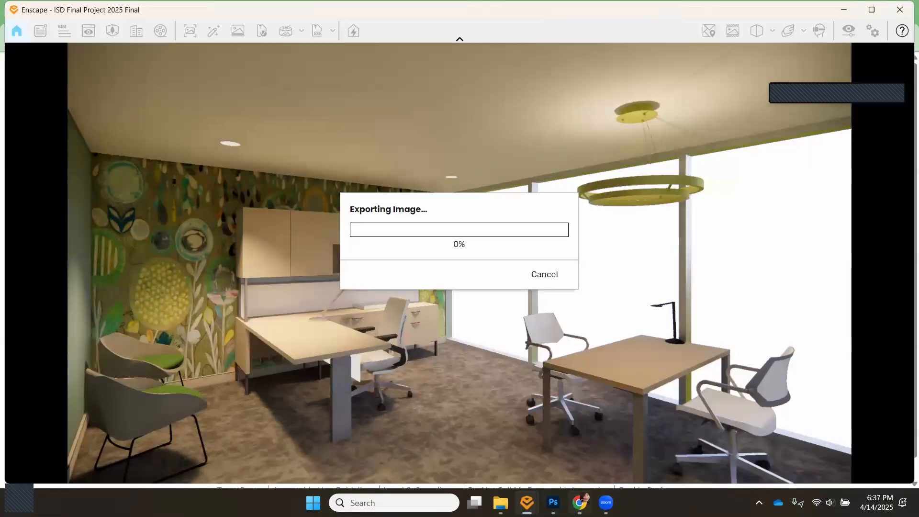
- Switch to Google Drive in Chrome and open the Chicago Skyline Photo Example folder within the Projects 4 & 5 folder of ISD 221 Tech 2
mouse_move(579, 503)
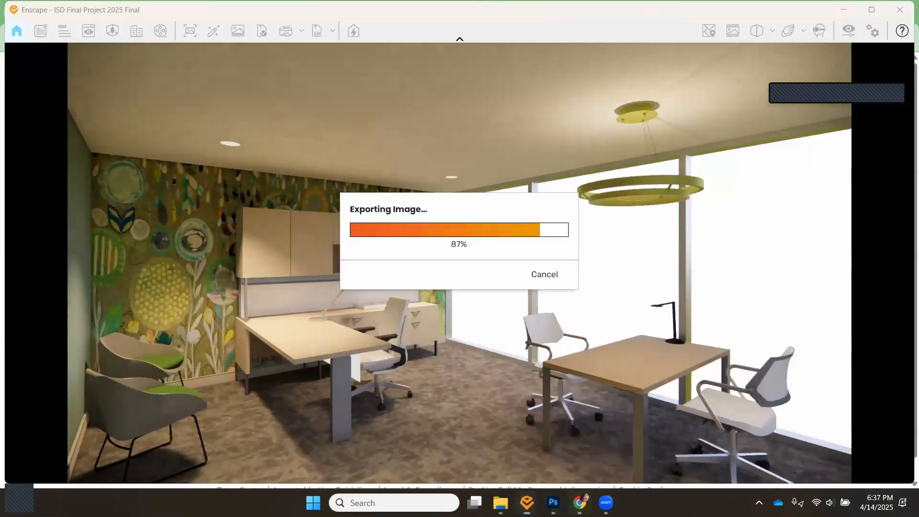
click(579, 503)
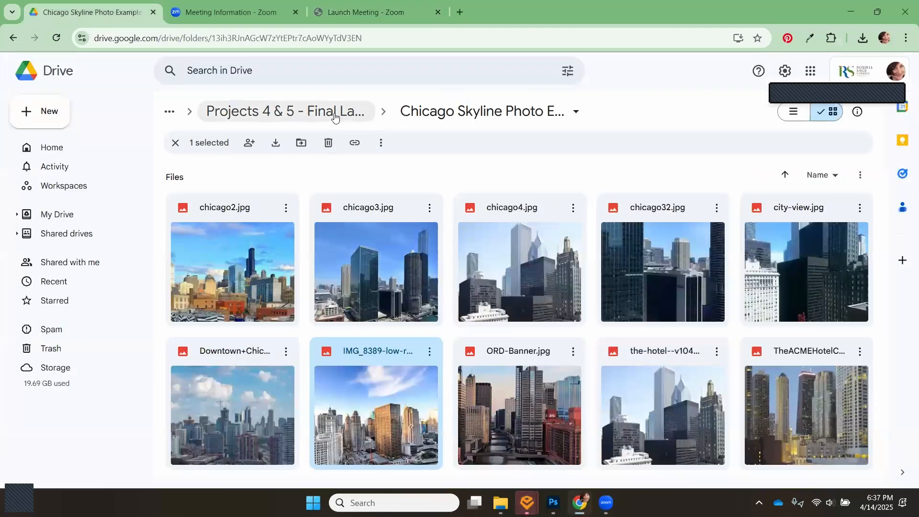
click(335, 118)
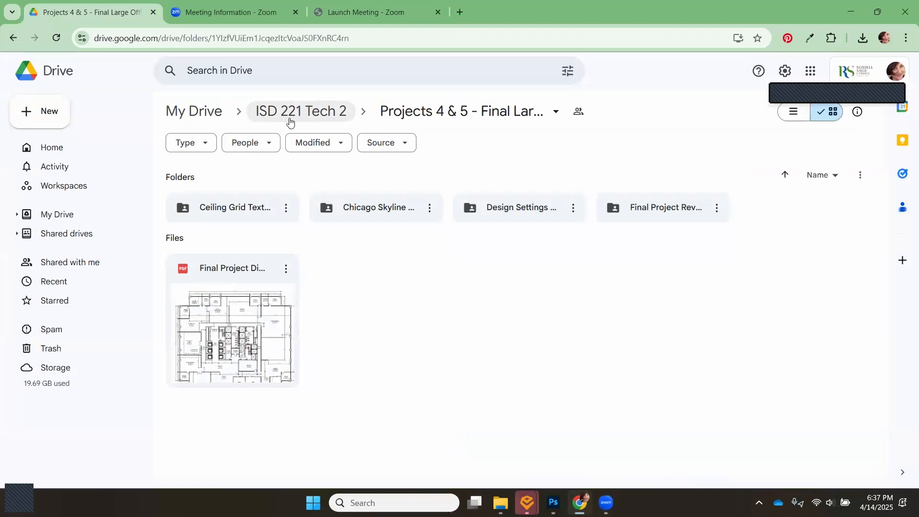
click(430, 115)
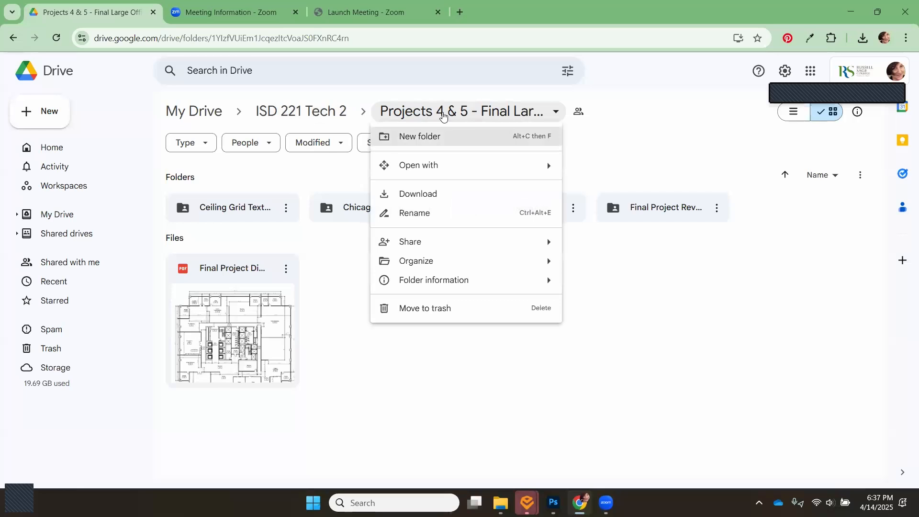
click(302, 111)
click(299, 114)
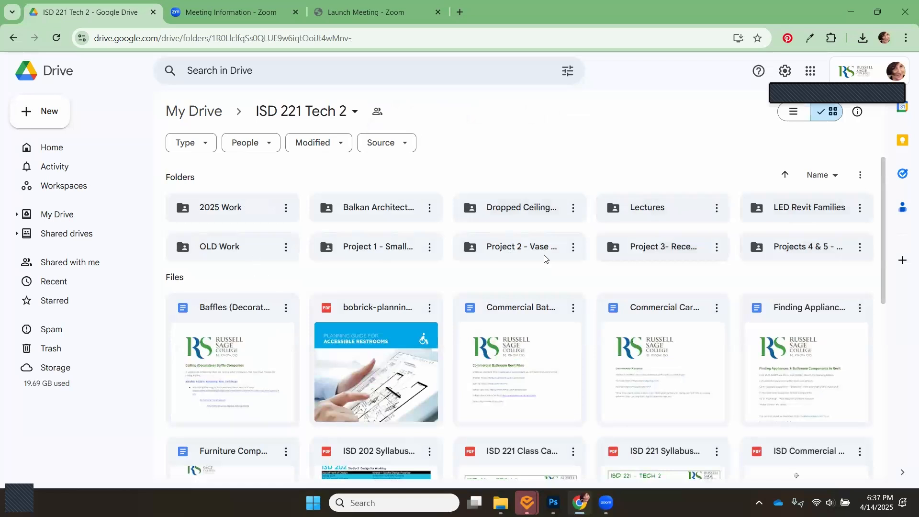
double_click(797, 248)
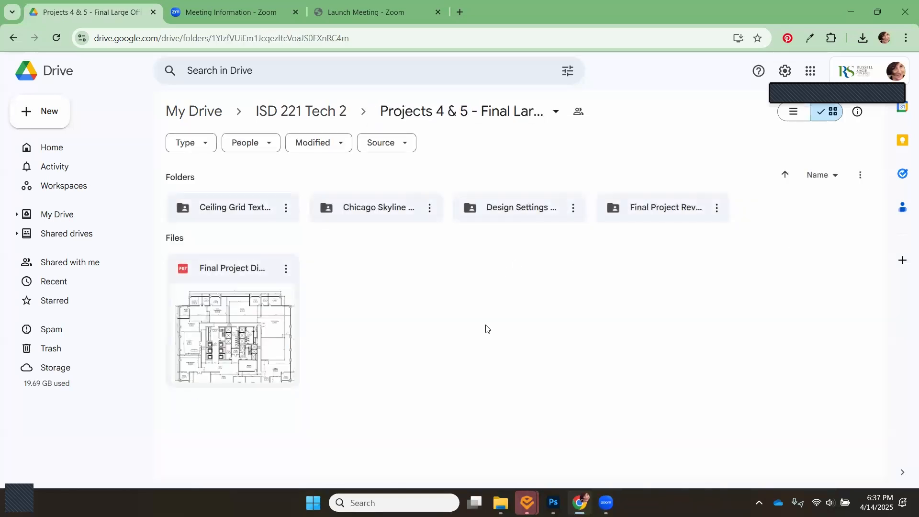
click(389, 208)
key(Return)
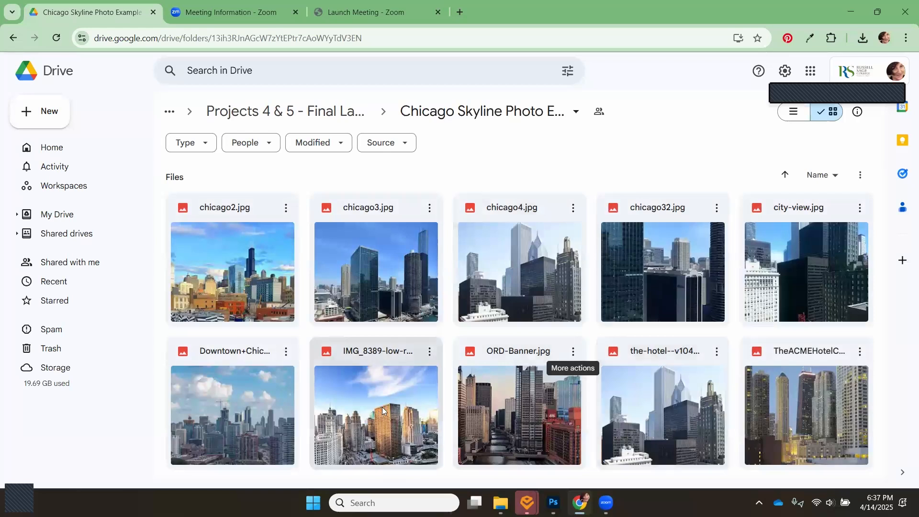
- Download the chicago3.jpg skyline photo from the folder
click(384, 285)
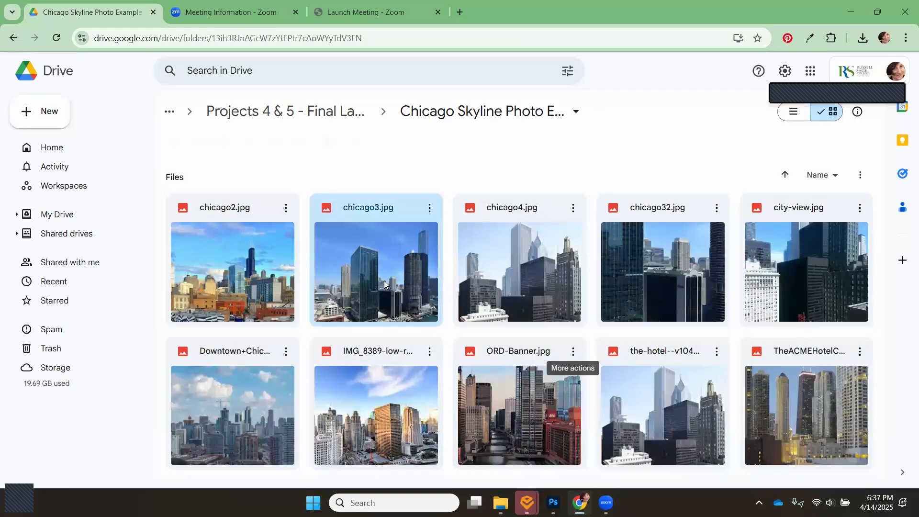
click(429, 210)
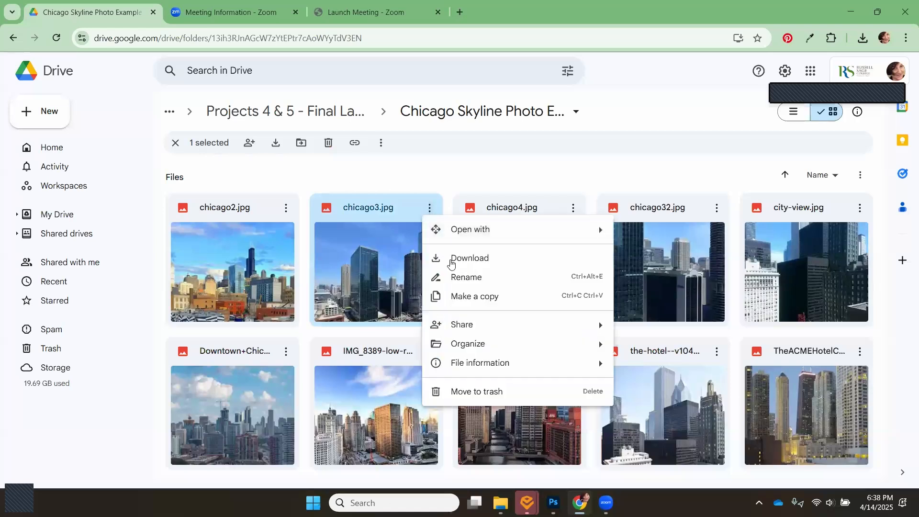
click(440, 257)
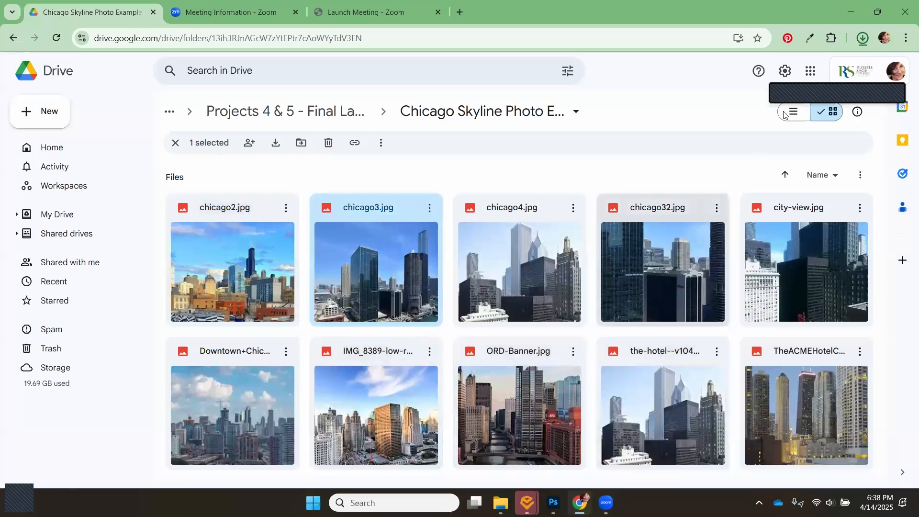
- Switch to Photoshop, unlock the Background layer of Office PS example.jpg, and add a new empty layer beneath it
click(855, 15)
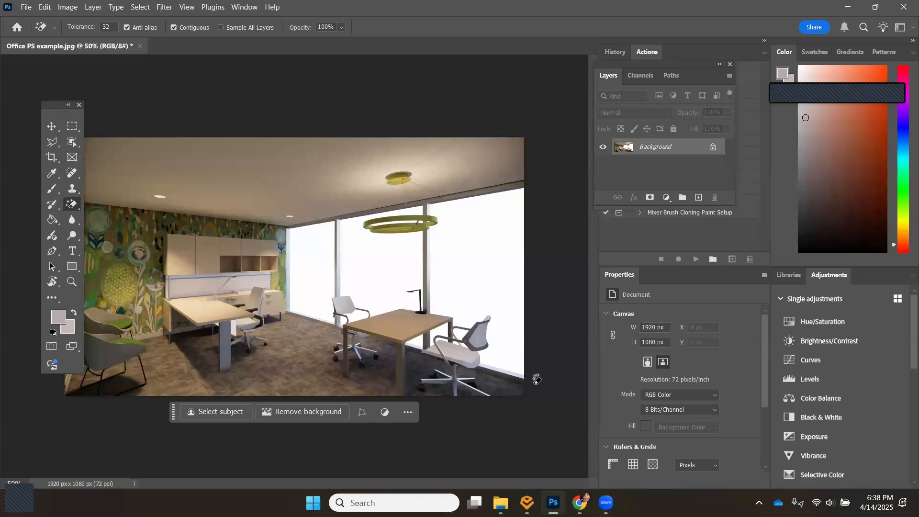
click(712, 148)
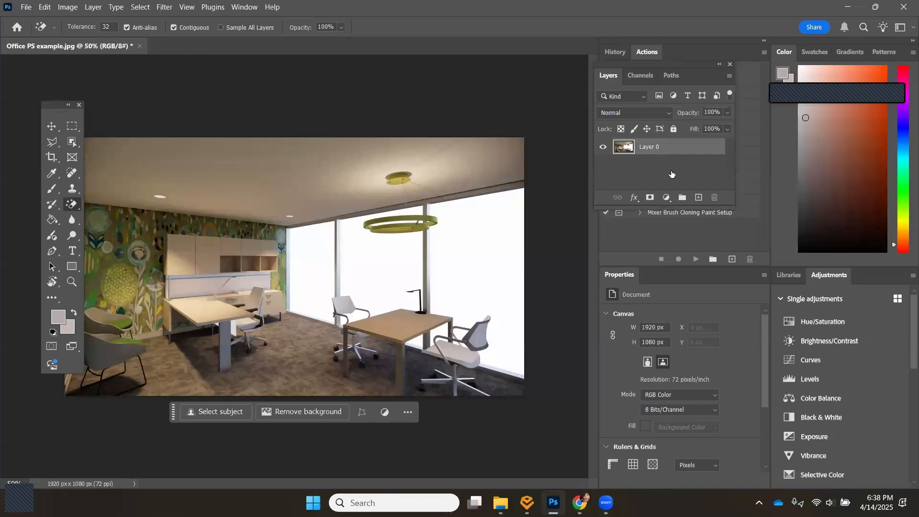
click(698, 201)
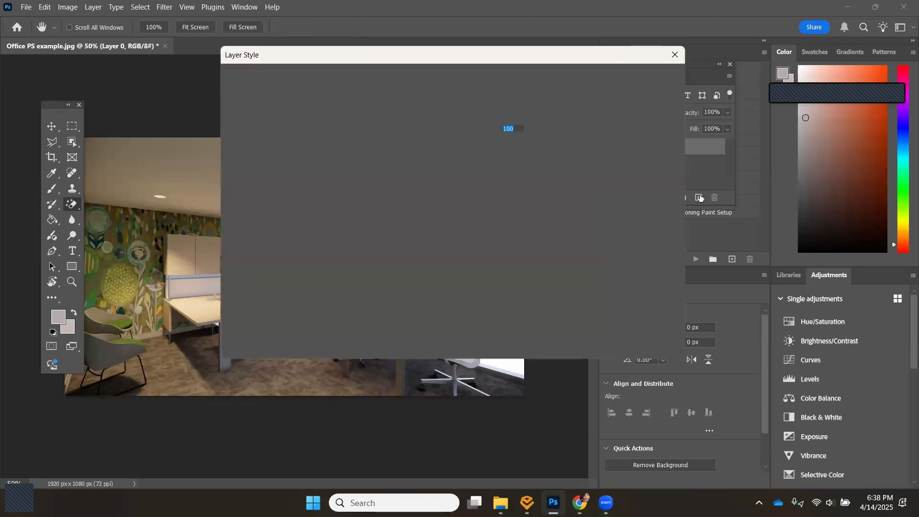
click(675, 56)
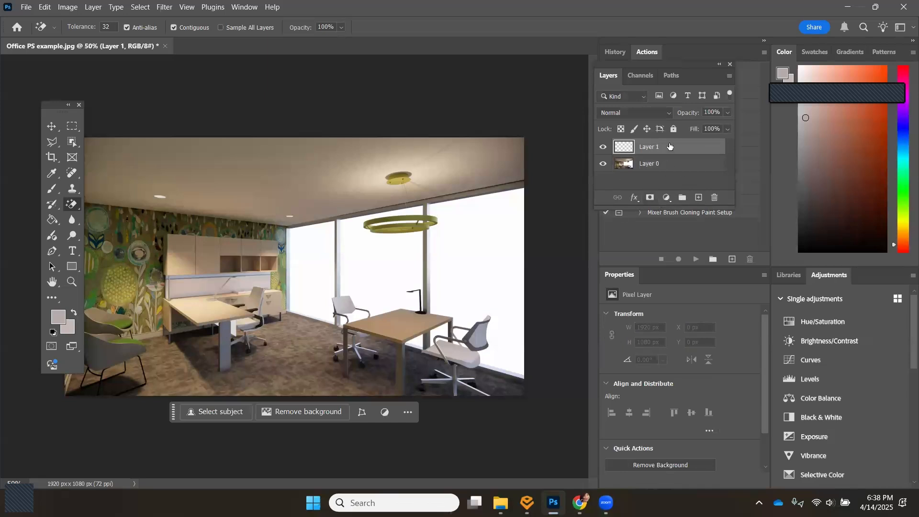
drag(669, 147, 676, 184)
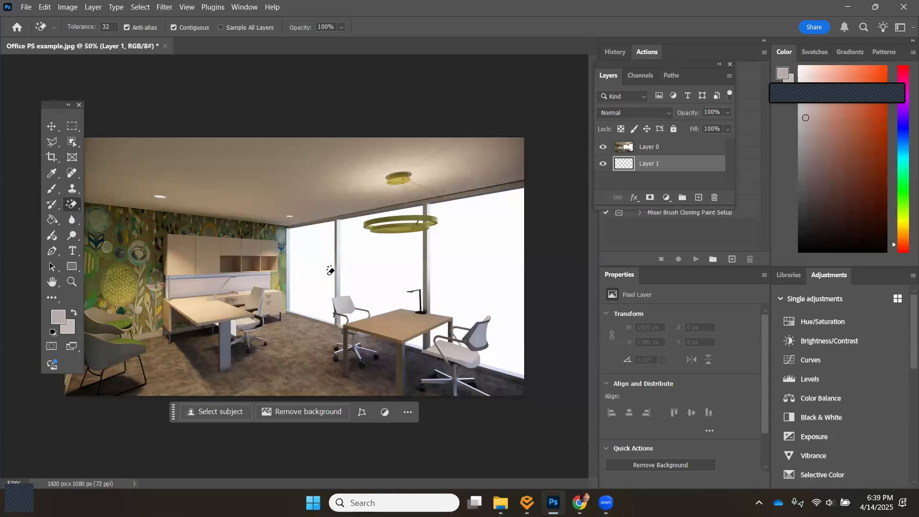
- Erase the white areas in all the window panes on Layer 0 with the Magic Eraser, including the gap by the chair
click(656, 149)
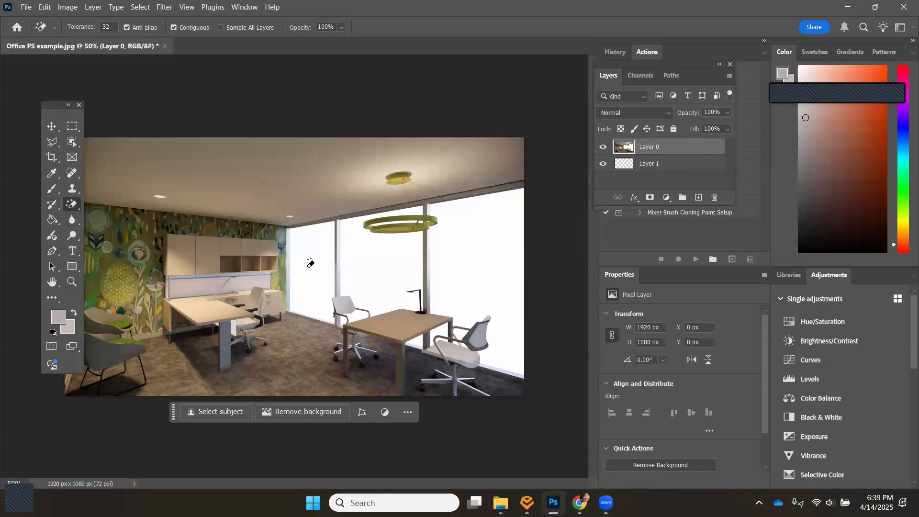
click(332, 287)
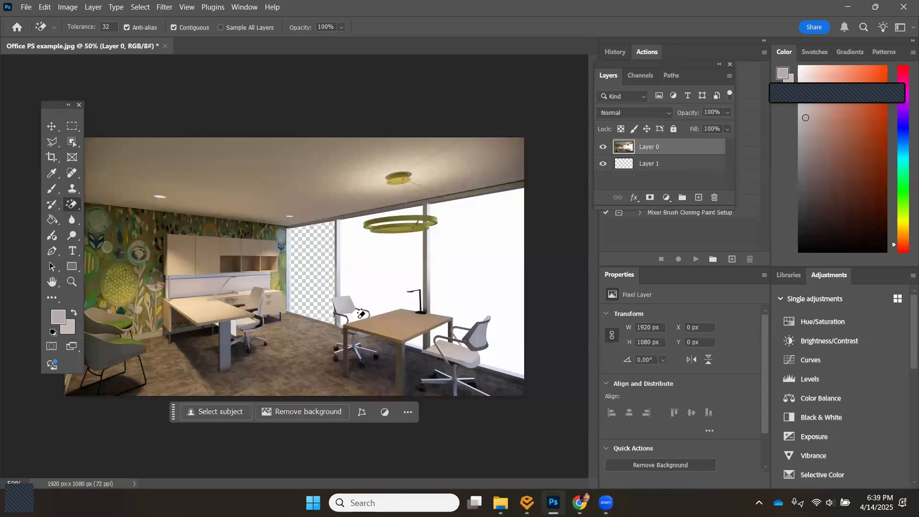
click(369, 273)
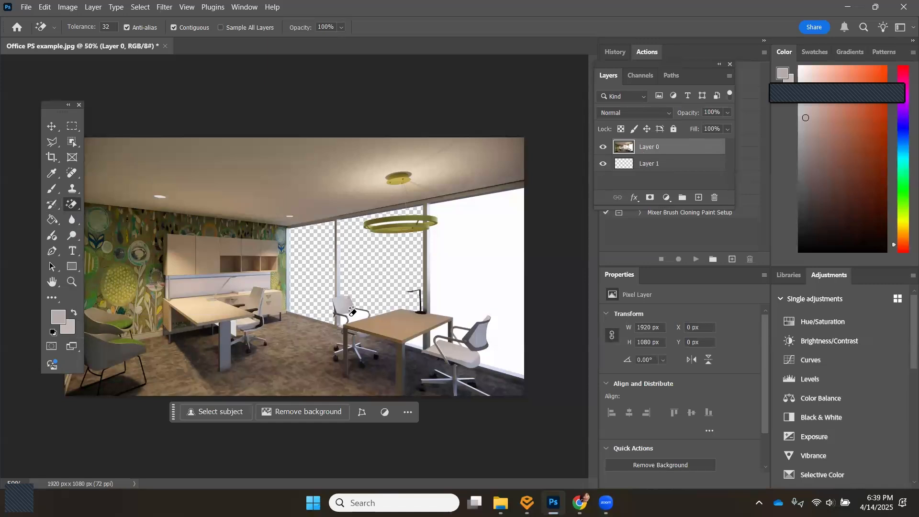
click(346, 318)
click(475, 269)
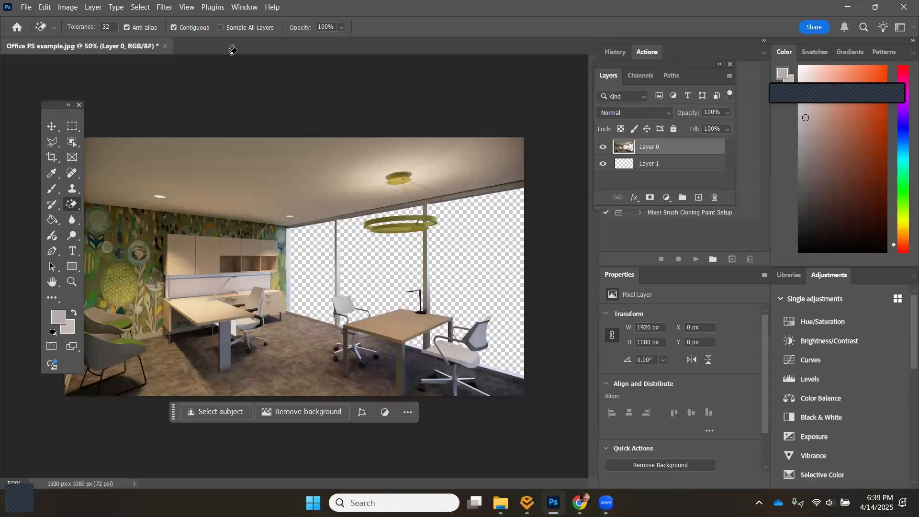
- Make the empty Layer 1 beneath the office render the active layer
click(187, 7)
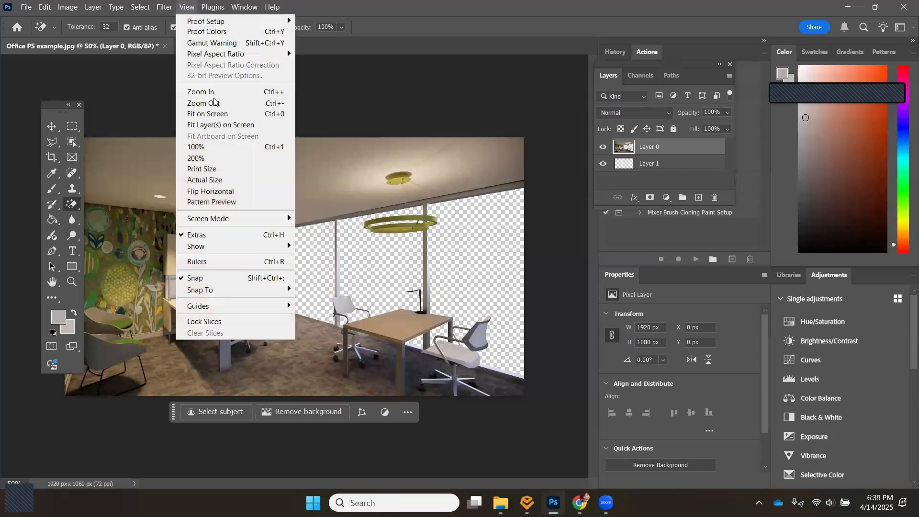
key(Return)
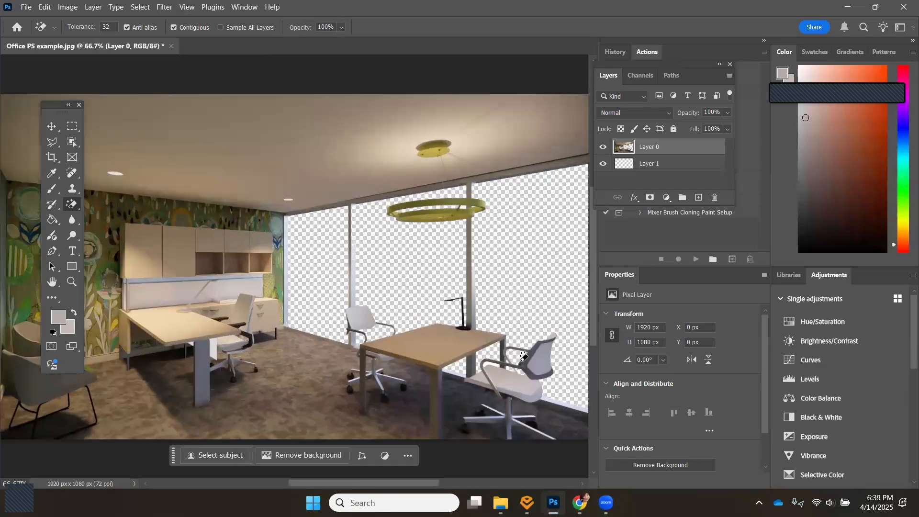
scroll(215, 323, down, 1)
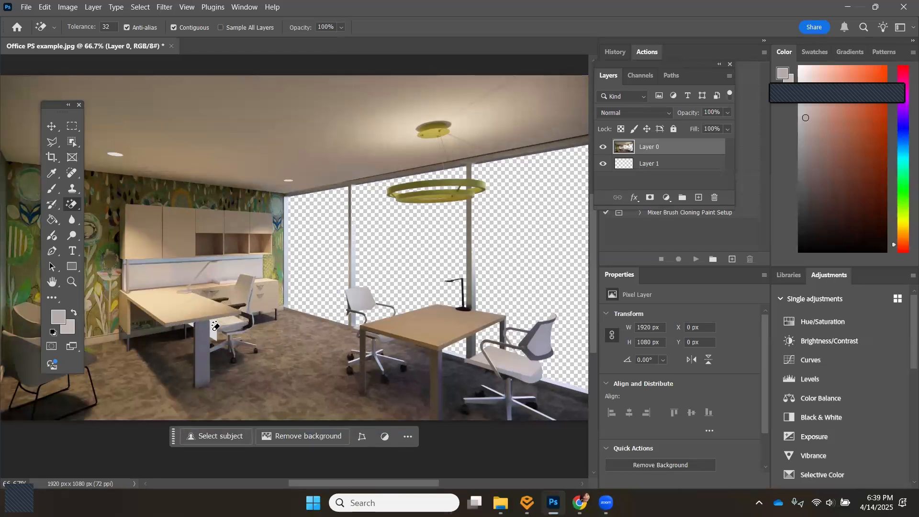
click(186, 7)
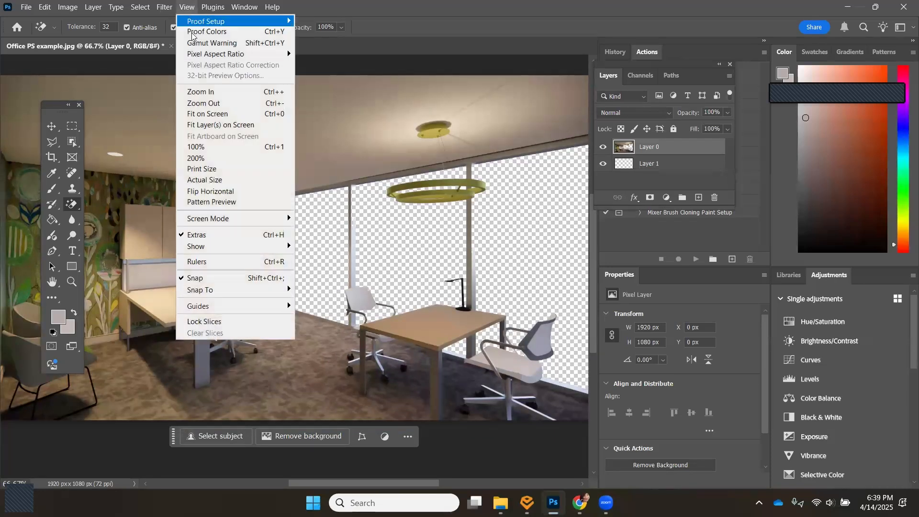
click(207, 114)
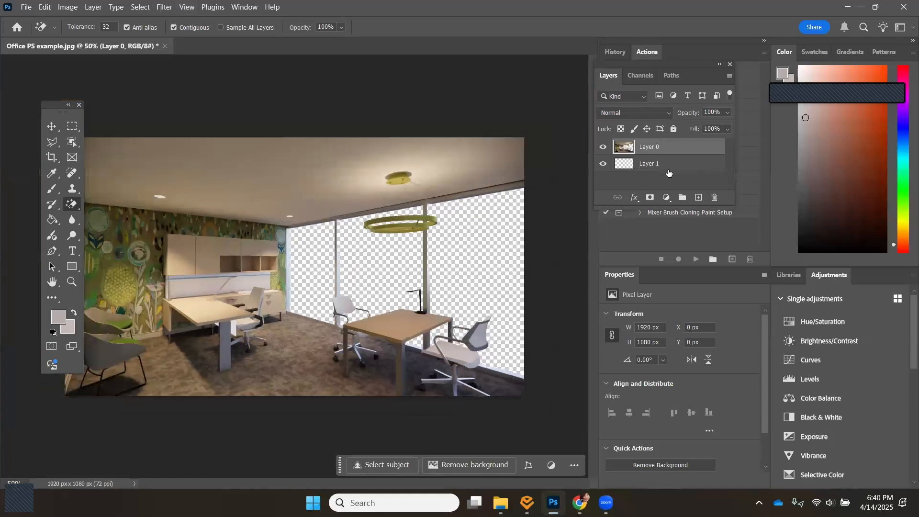
click(660, 165)
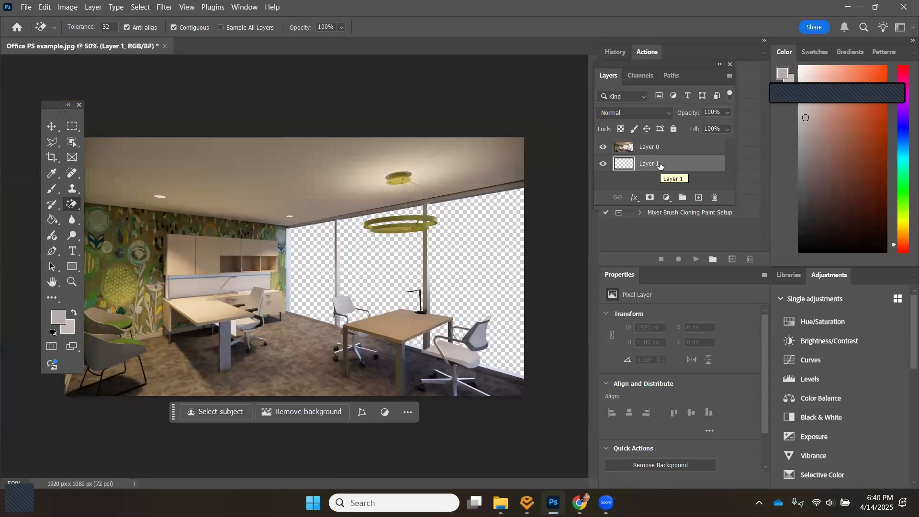
- Hide Layer 0 and place the chicago3 image from the Downloads folder as an embedded object on Layer 1
double_click(659, 164)
click(684, 169)
click(604, 148)
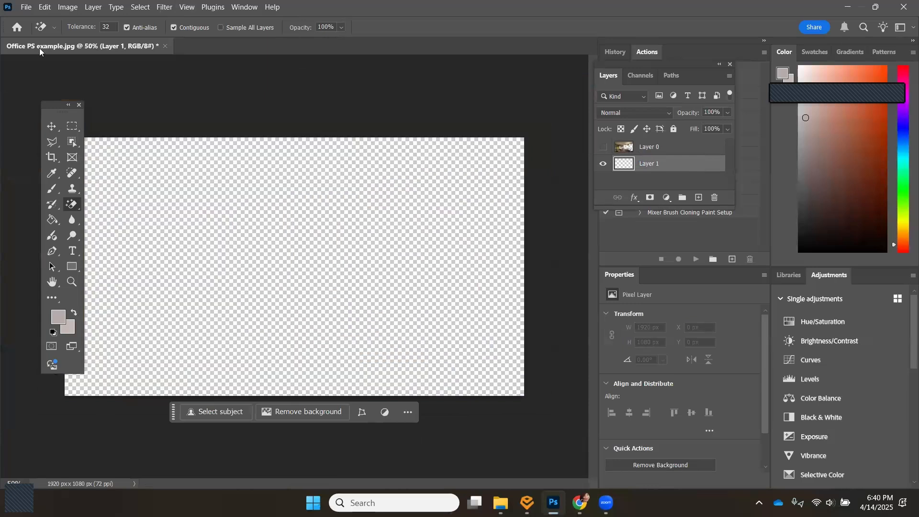
click(26, 9)
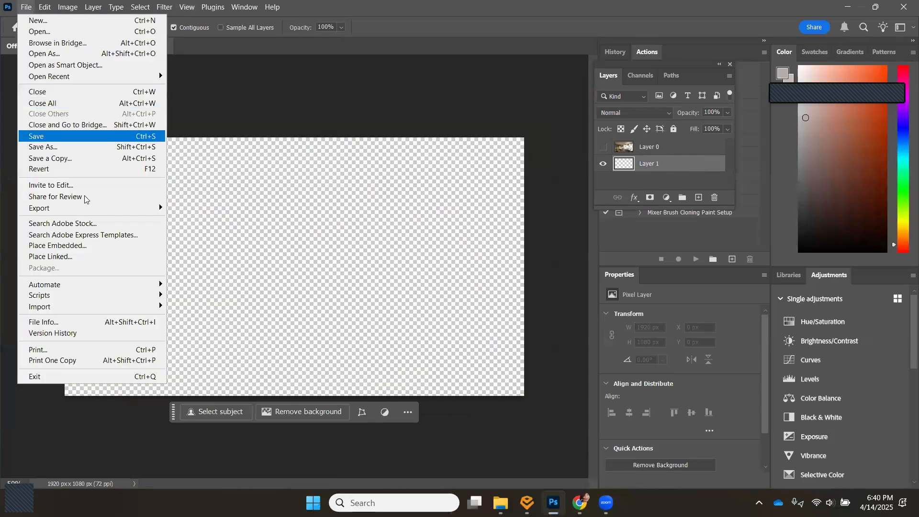
click(91, 246)
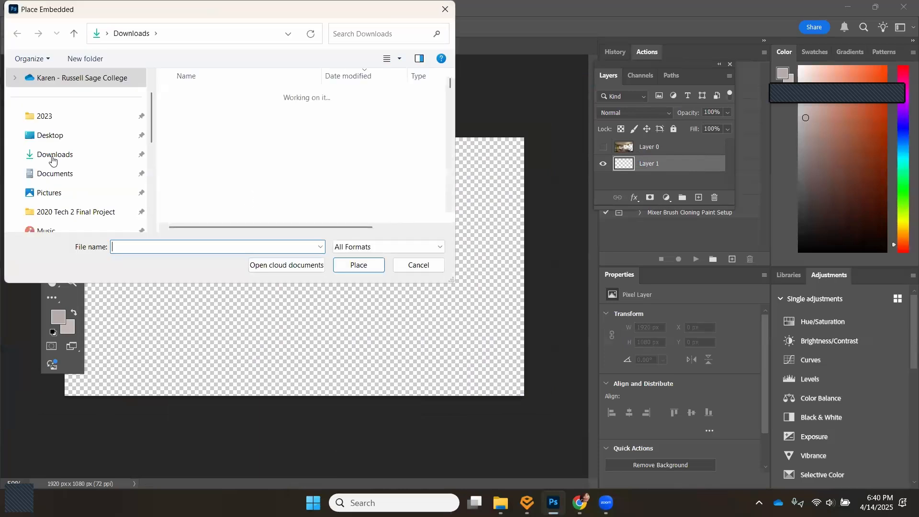
click(52, 159)
click(222, 110)
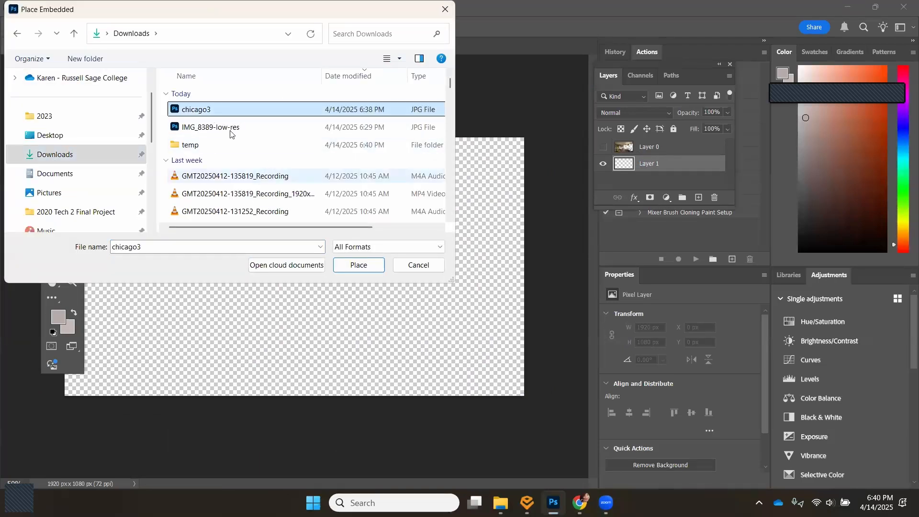
click(352, 265)
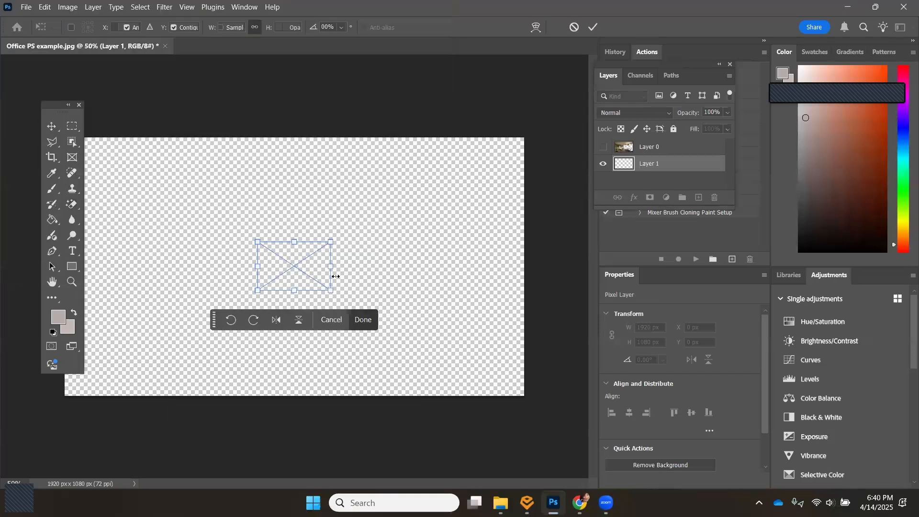
- Scale the chicago3 photo to about 529%, fit it to the canvas height against the right edge, and show Layer 0
drag(335, 294, 483, 392)
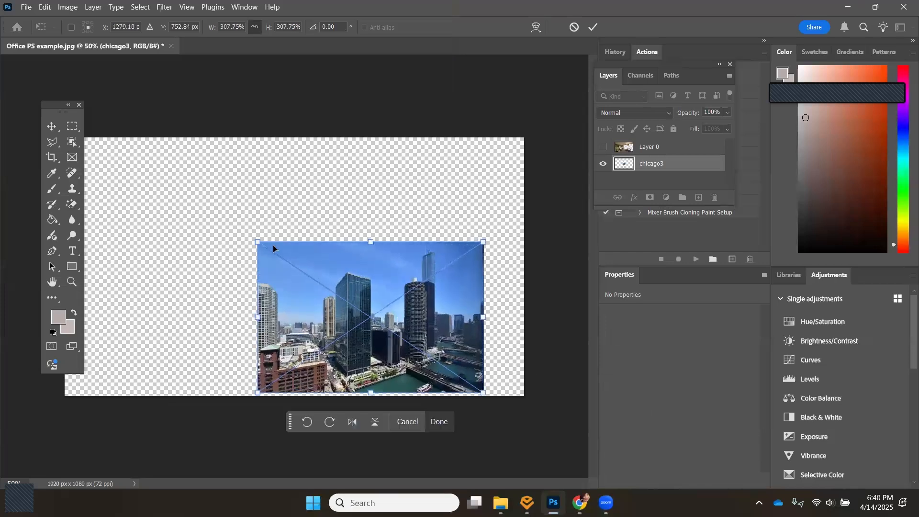
drag(256, 243, 102, 117)
drag(217, 212, 279, 217)
drag(154, 144, 144, 136)
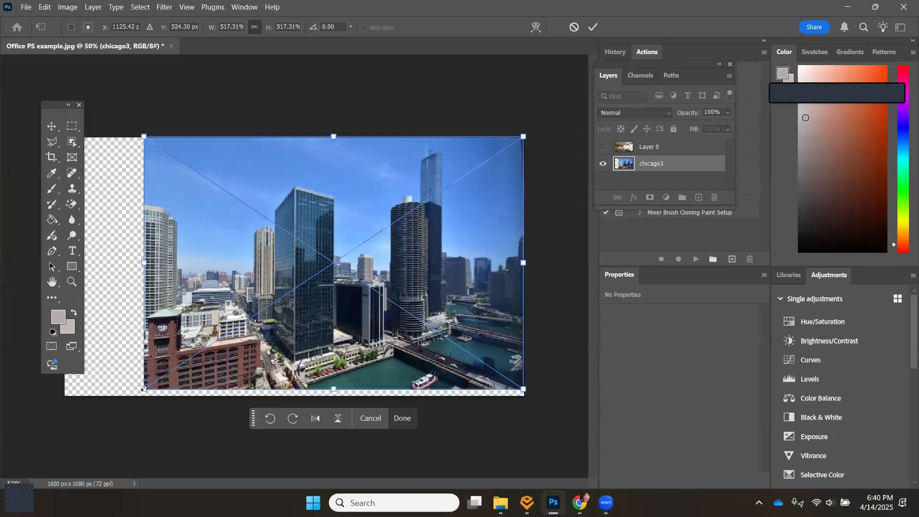
drag(143, 388, 134, 396)
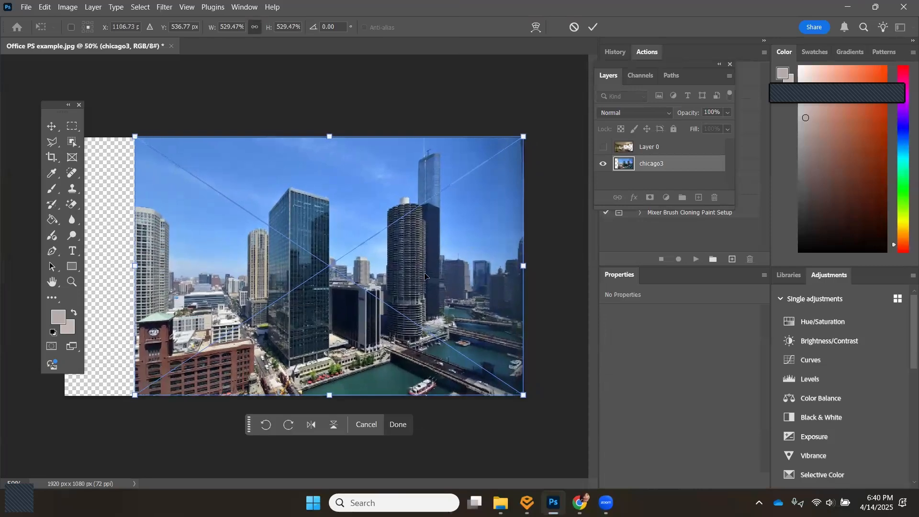
click(604, 149)
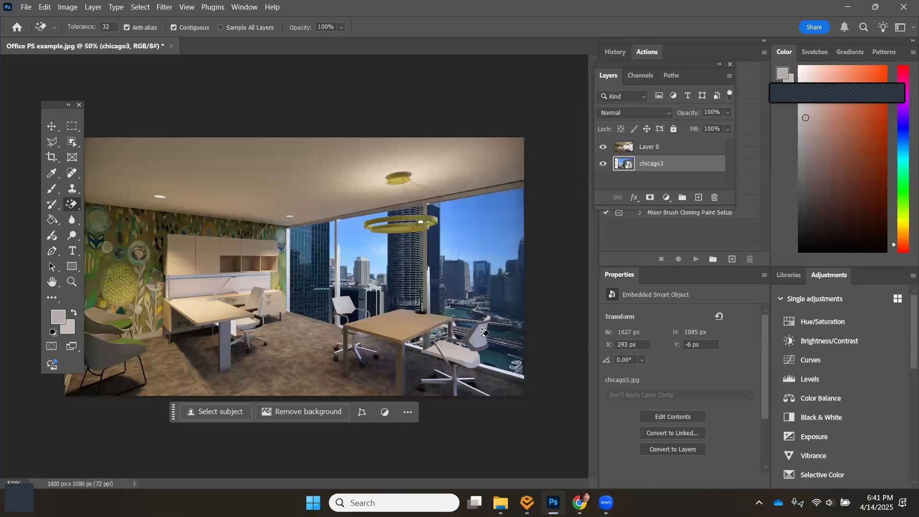
- Hide Layer 0 and rasterize the chicago3 smart object so the Magic Eraser can edit it
click(605, 148)
click(316, 268)
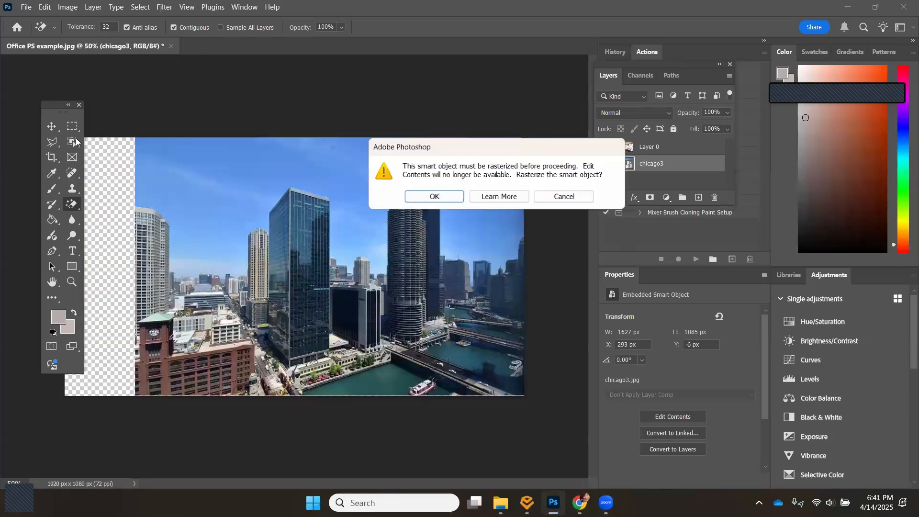
click(434, 197)
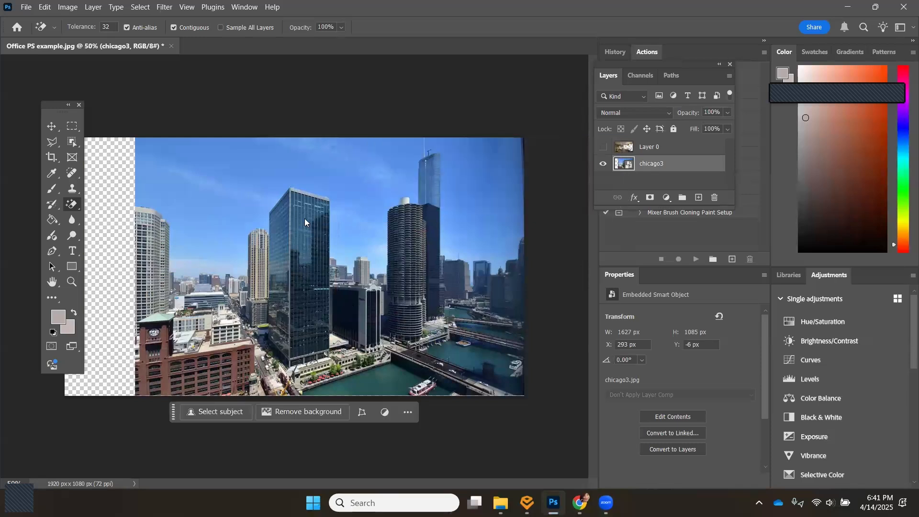
- Try the Magic Eraser on the tall glass tower in chicago3, undo the erasure, and show Layer 0
click(308, 226)
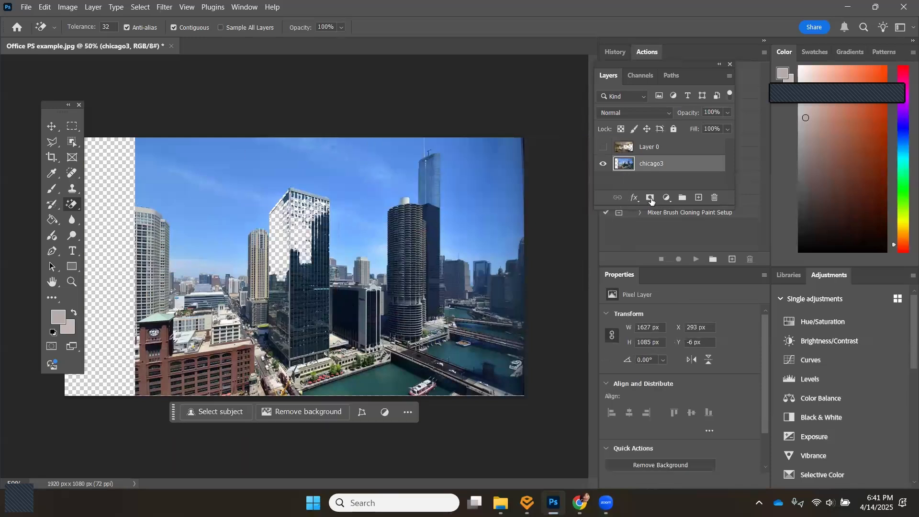
key(ctrl+z)
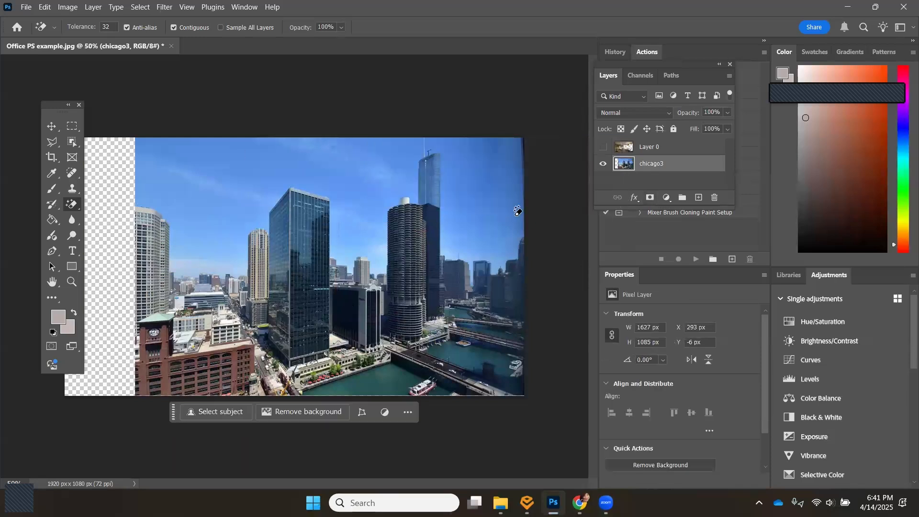
click(604, 148)
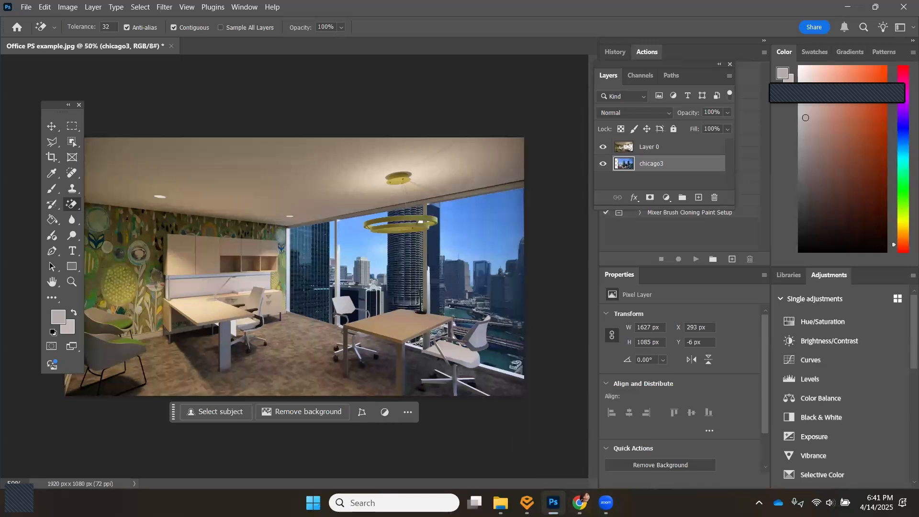
- Switch to Chrome to look over the Chicago skyline photos in the Google Drive folder, and return to Photoshop
click(580, 503)
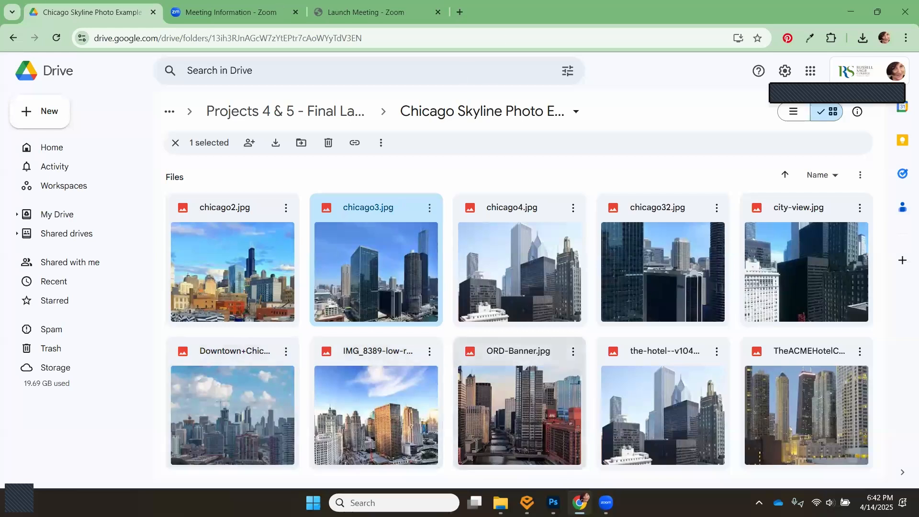
mouse_move(579, 502)
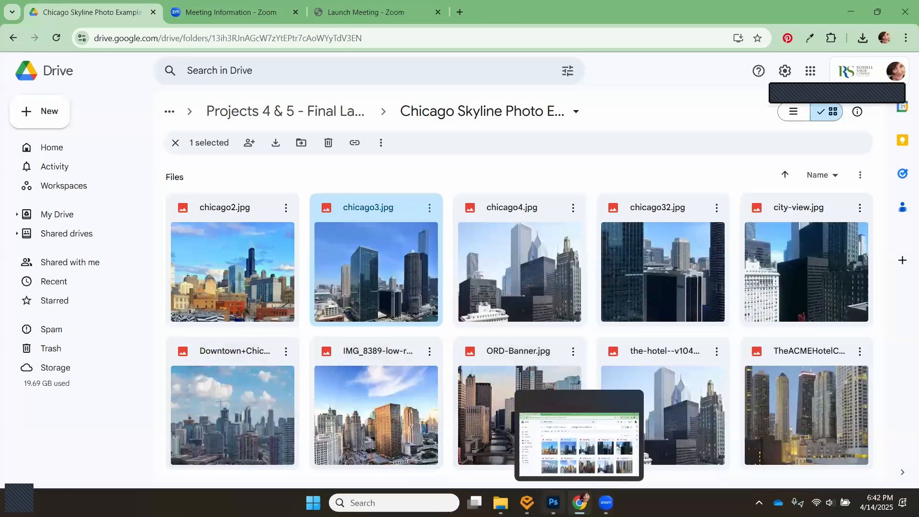
click(553, 502)
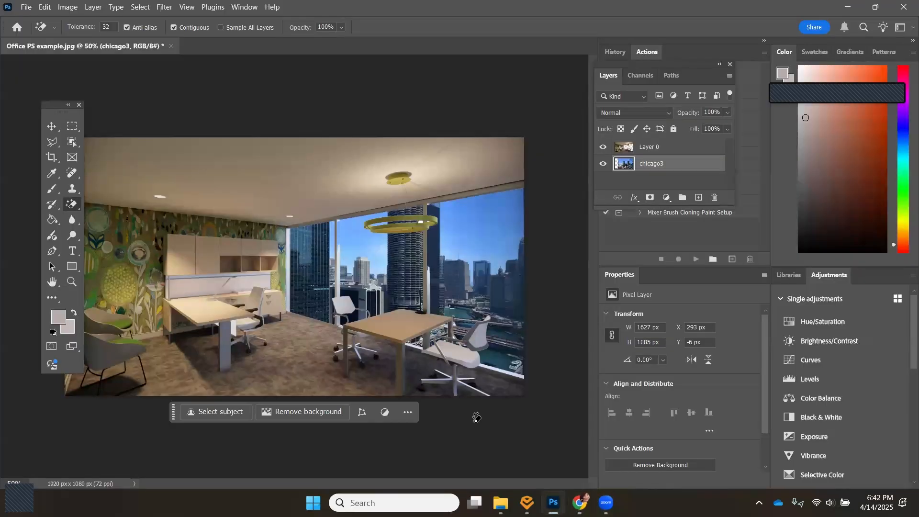